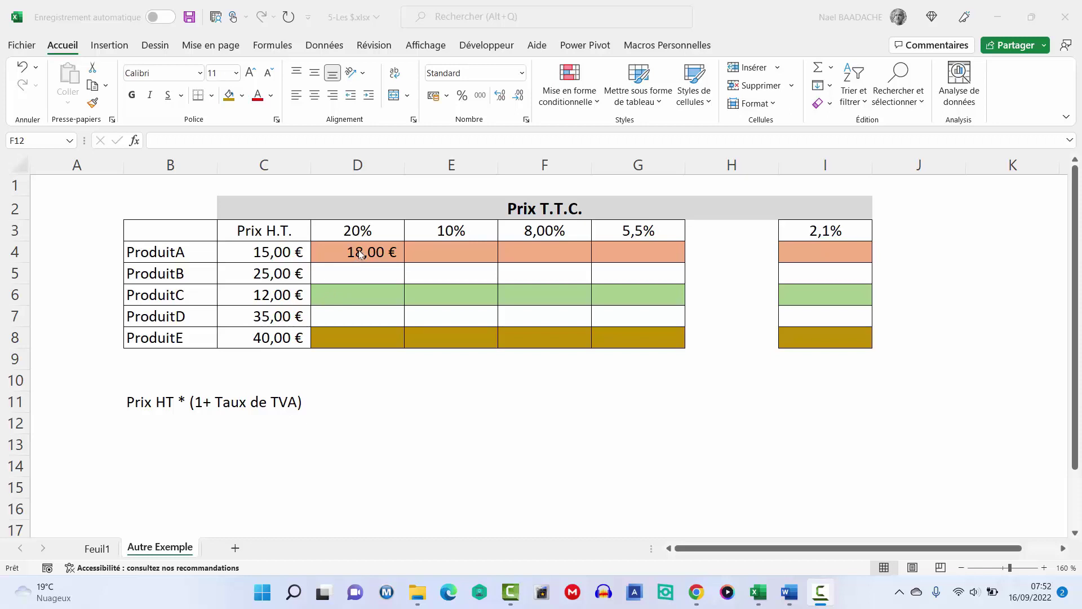
Fill the tax-inclusive price formula from D4 down through D8, and undo the fill
left_click(361, 254)
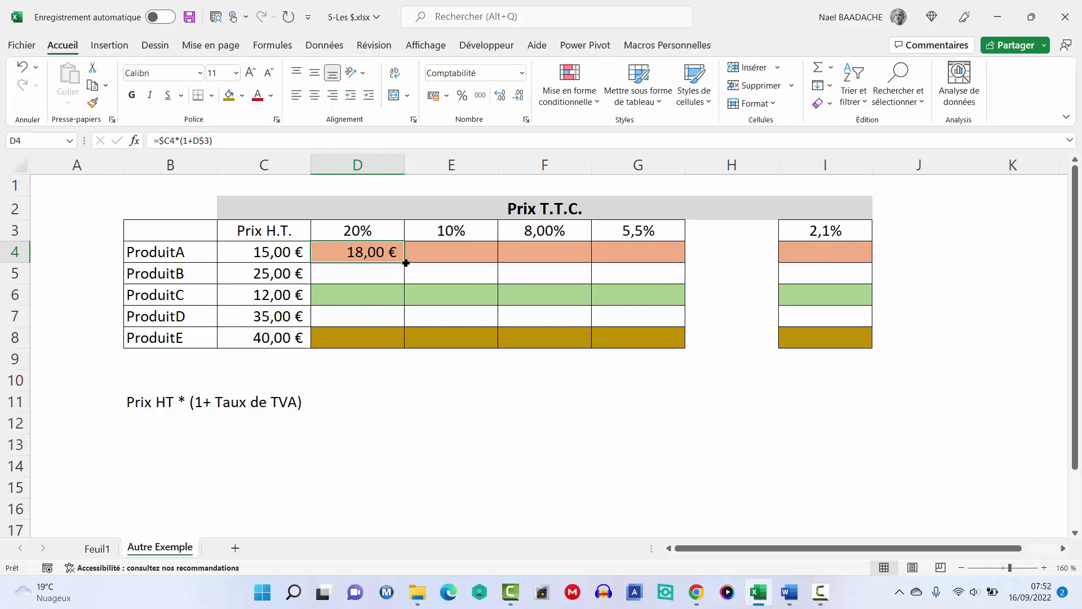
left_click_drag(406, 263, 401, 352)
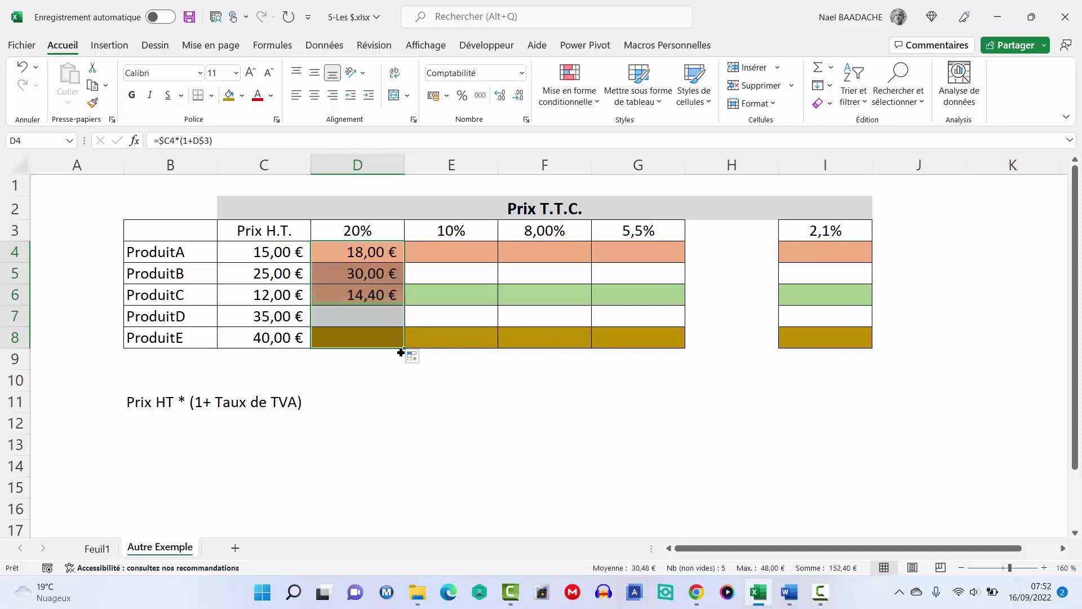
left_click(366, 252)
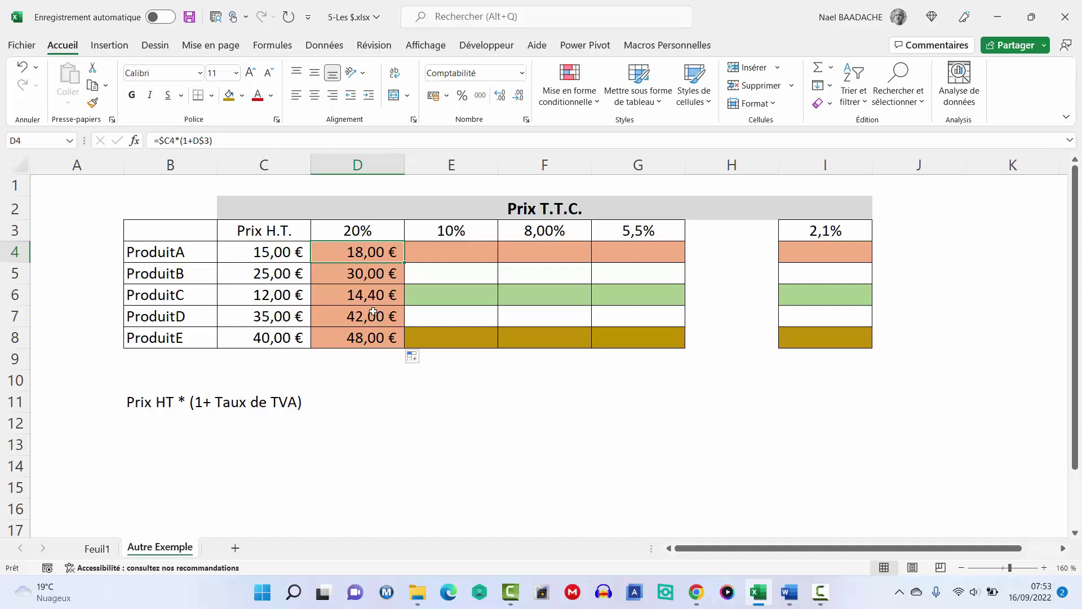
key("ctrl+z")
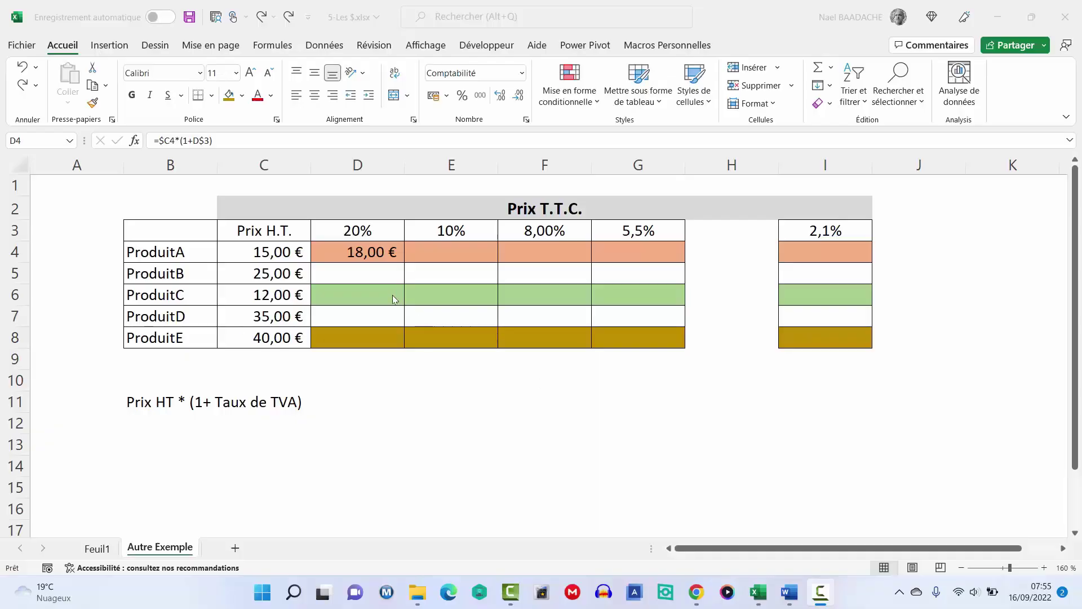
Check the formula in D4, fill it down to D8 without formatting, and undo the fill
double_click(376, 256)
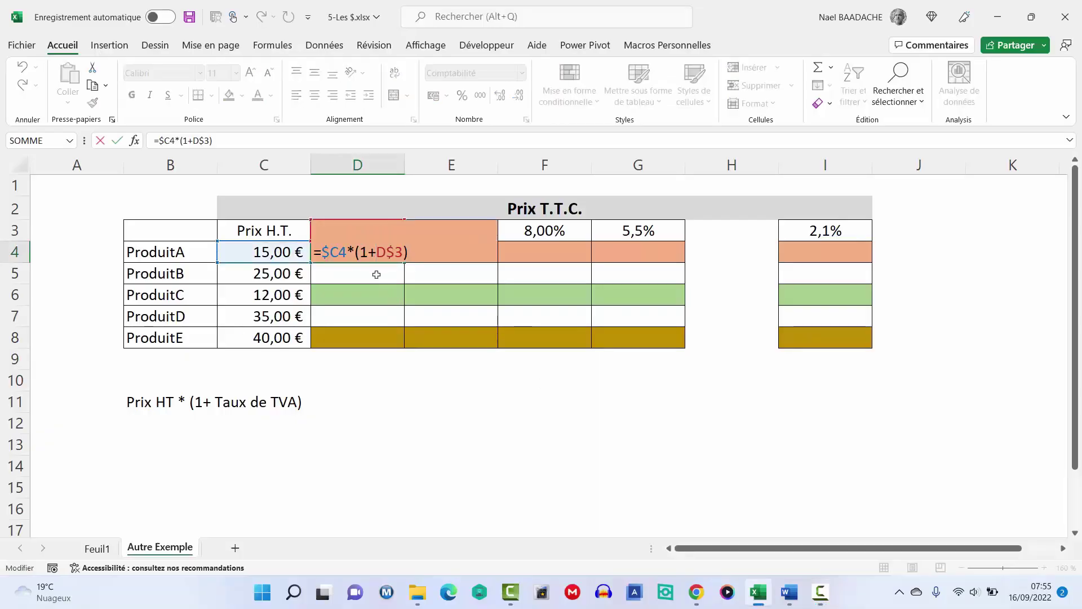
key("Escape")
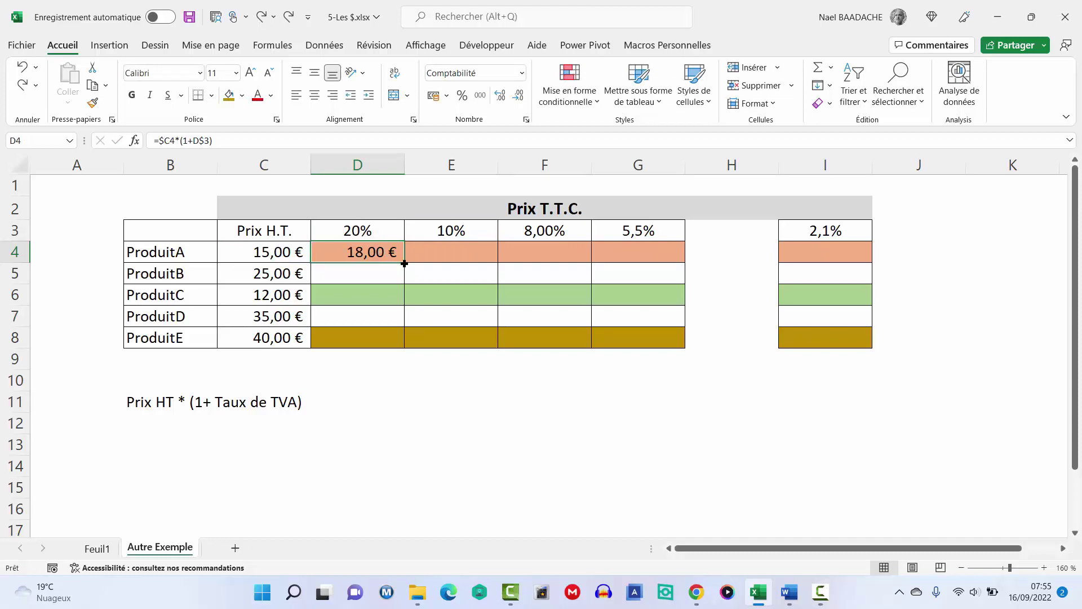
left_click_drag(404, 263, 402, 342)
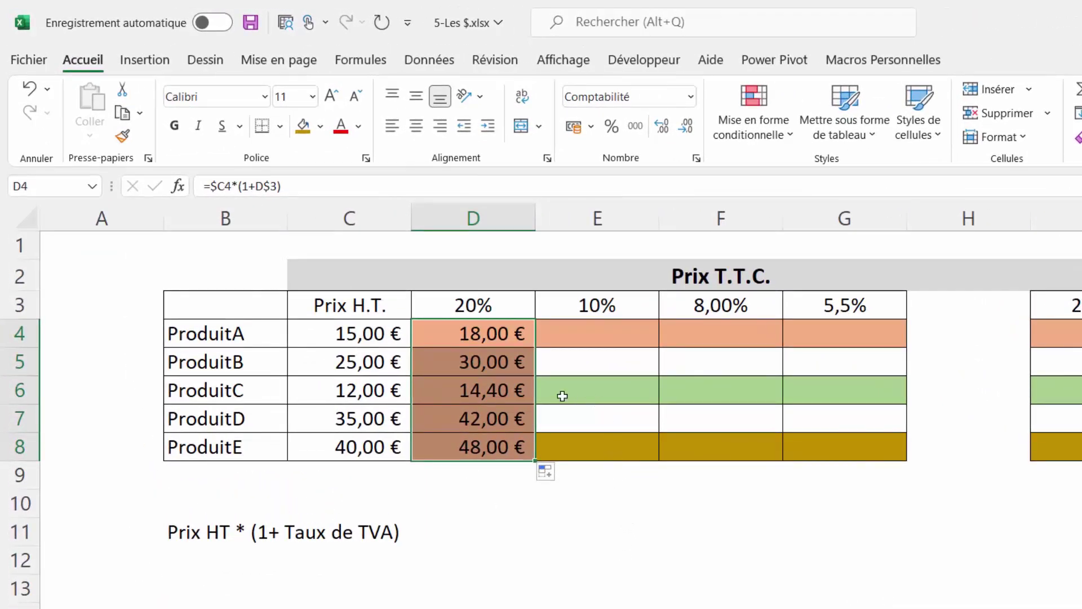
left_click(554, 480)
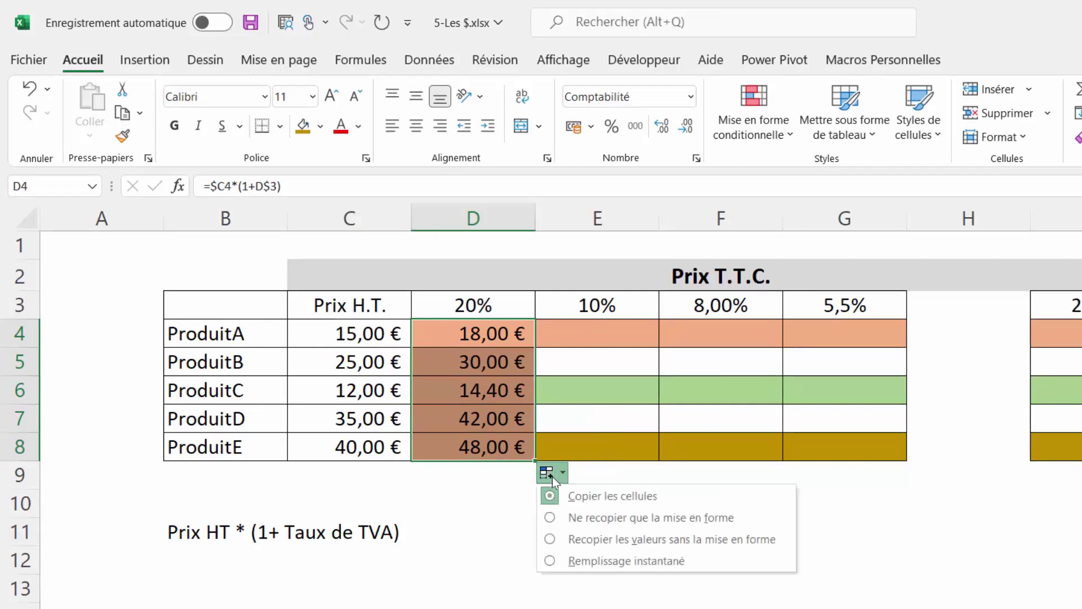
left_click(551, 541)
key("ctrl+z")
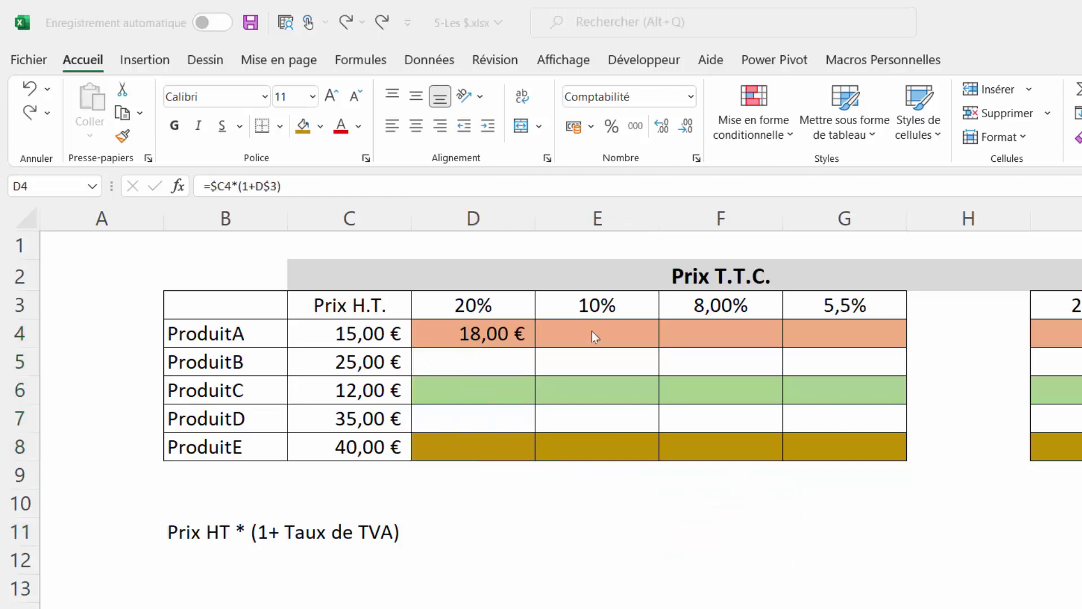
Copy D4 and paste only its formula into D5:D8, check the formula in D5, and undo the paste
left_click(509, 333)
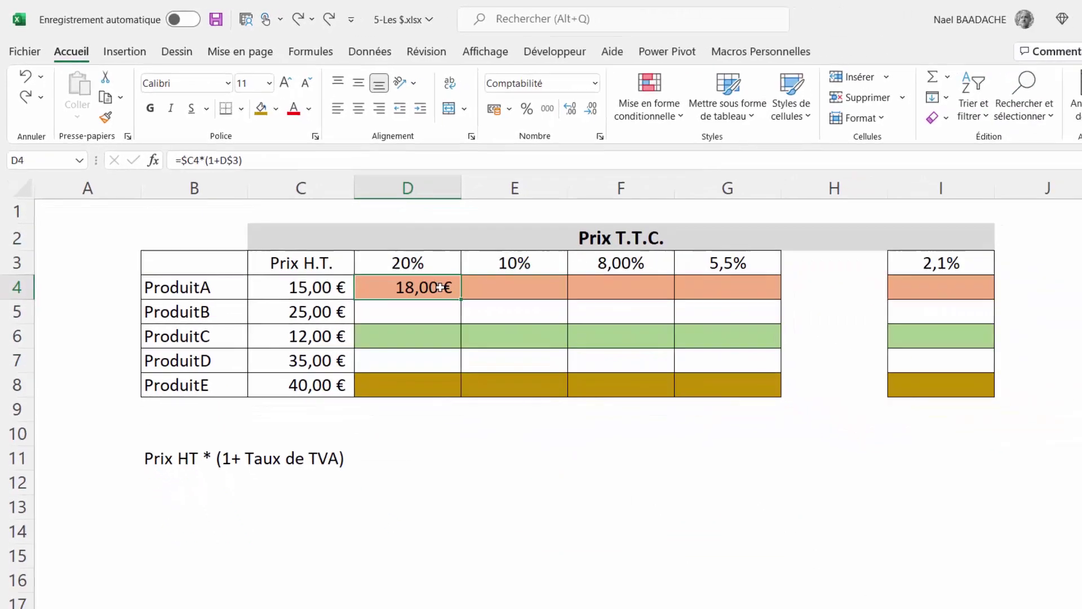
key("ctrl+c")
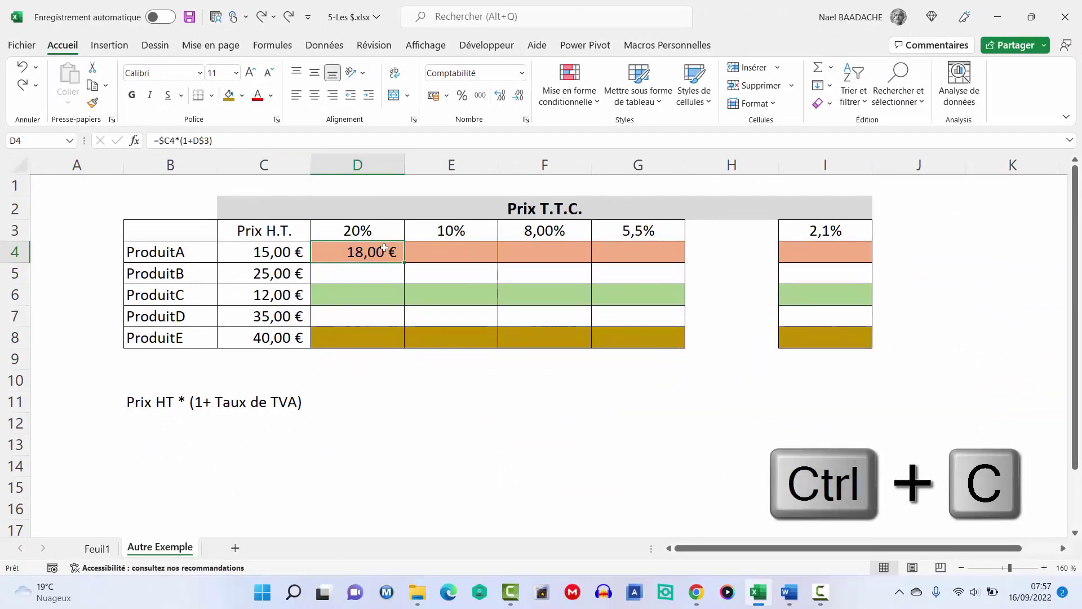
left_click_drag(383, 271, 381, 334)
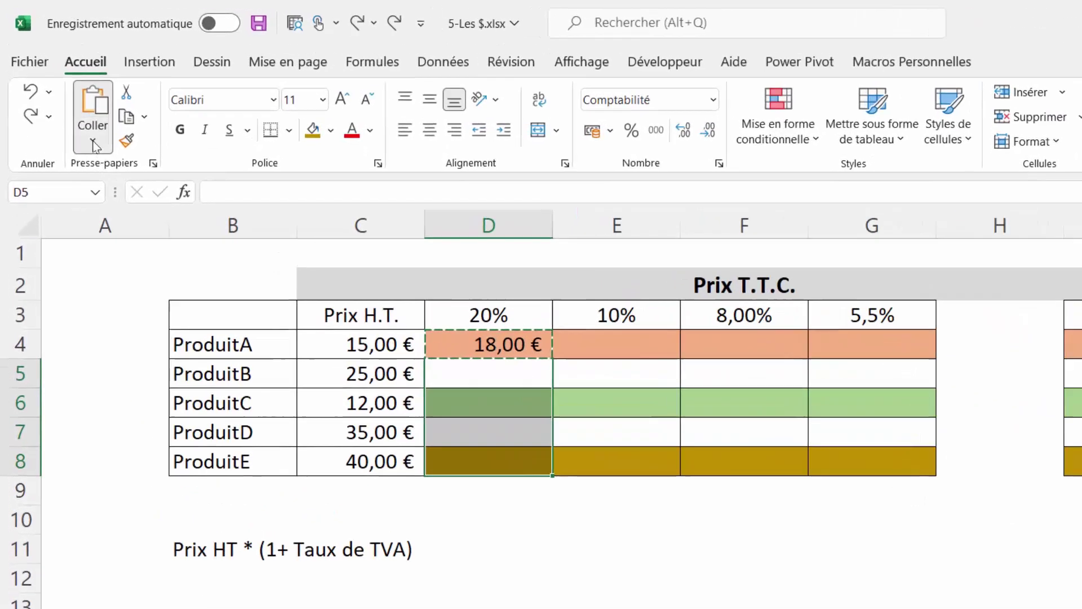
left_click(68, 102)
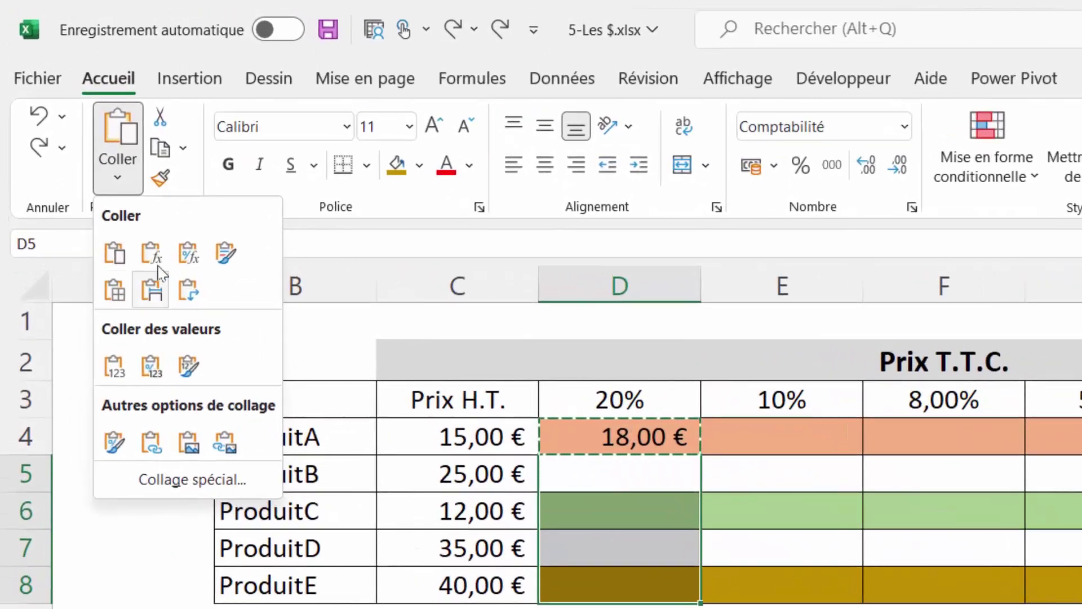
left_click(150, 252)
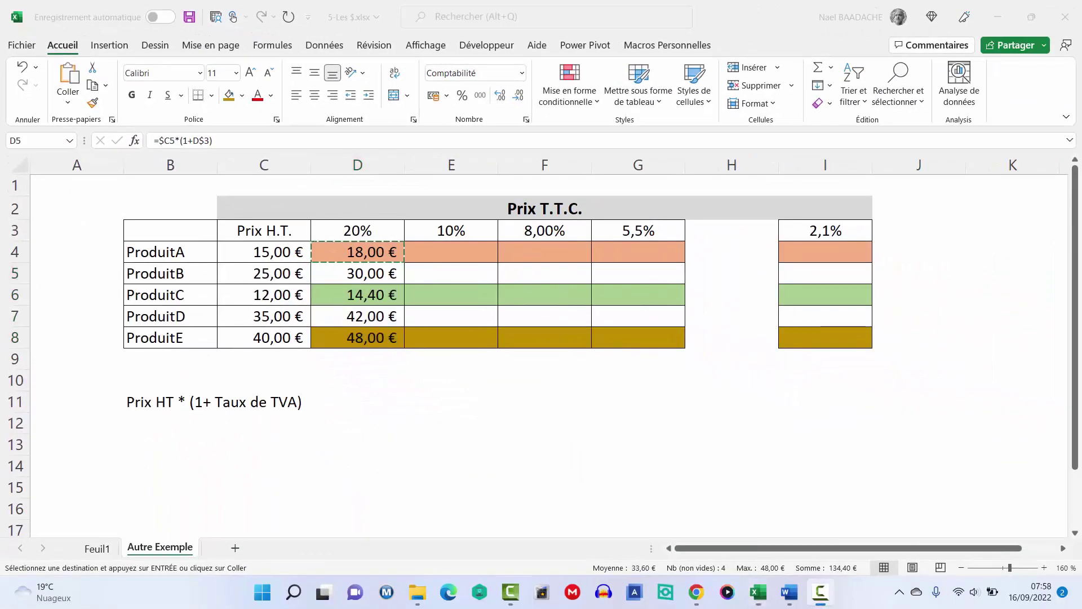
key("F2")
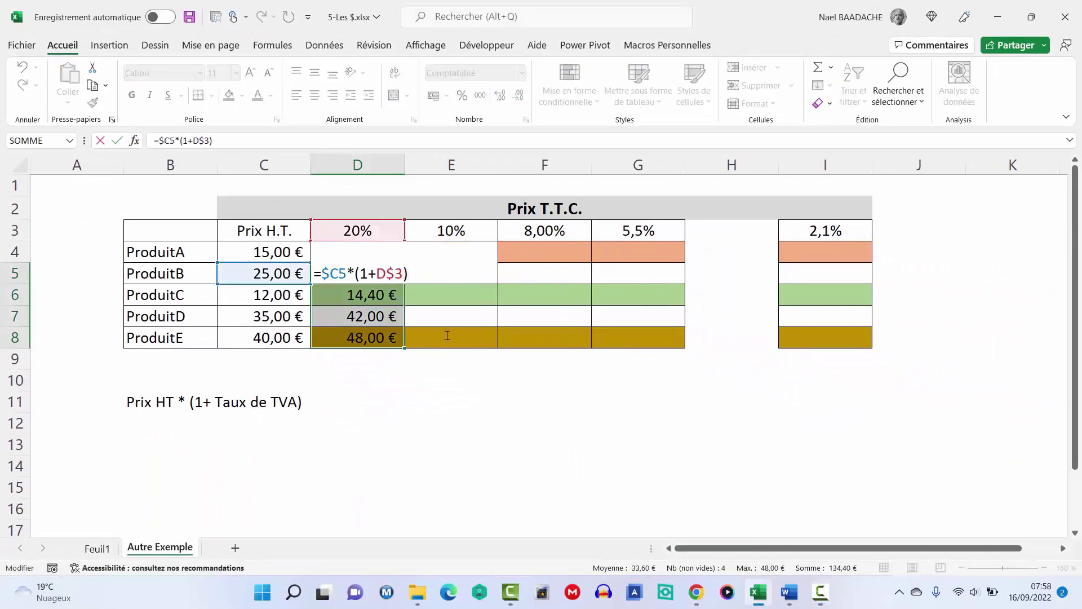
key("Escape")
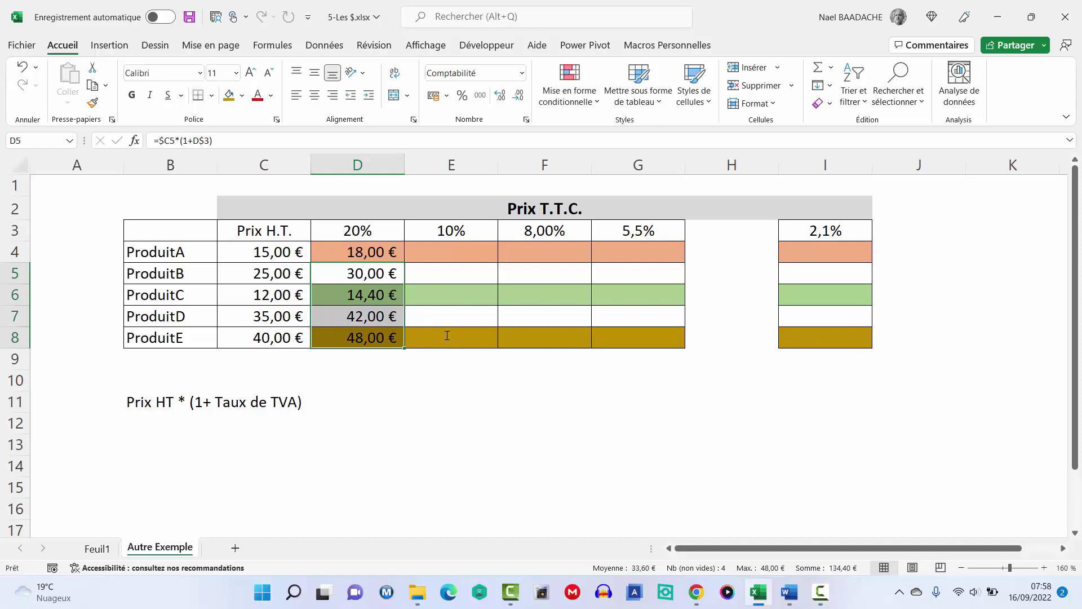
key("ctrl+z")
Copy D4 and use Paste Special with the Formules option to put its formula in D5:D8
left_click(364, 252)
key("Escape")
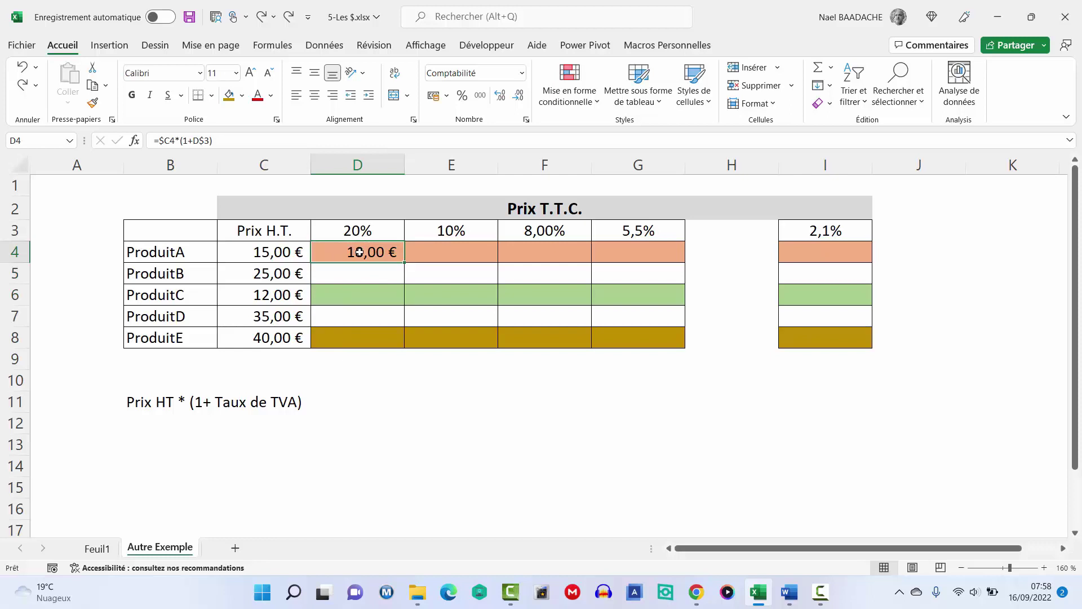
key("ctrl+c")
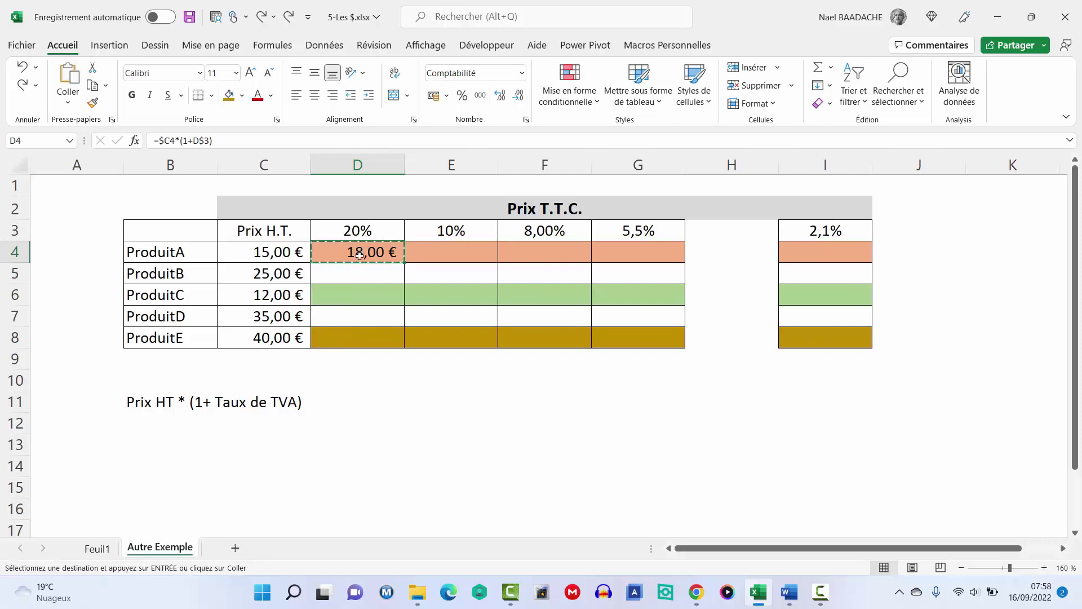
left_click_drag(357, 270, 358, 336)
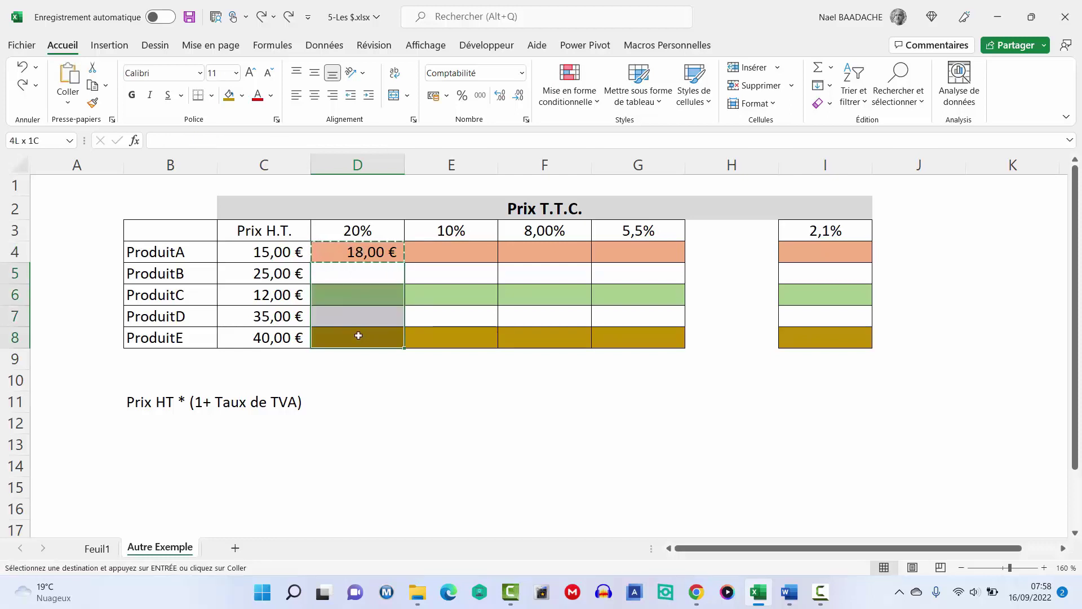
left_click(68, 105)
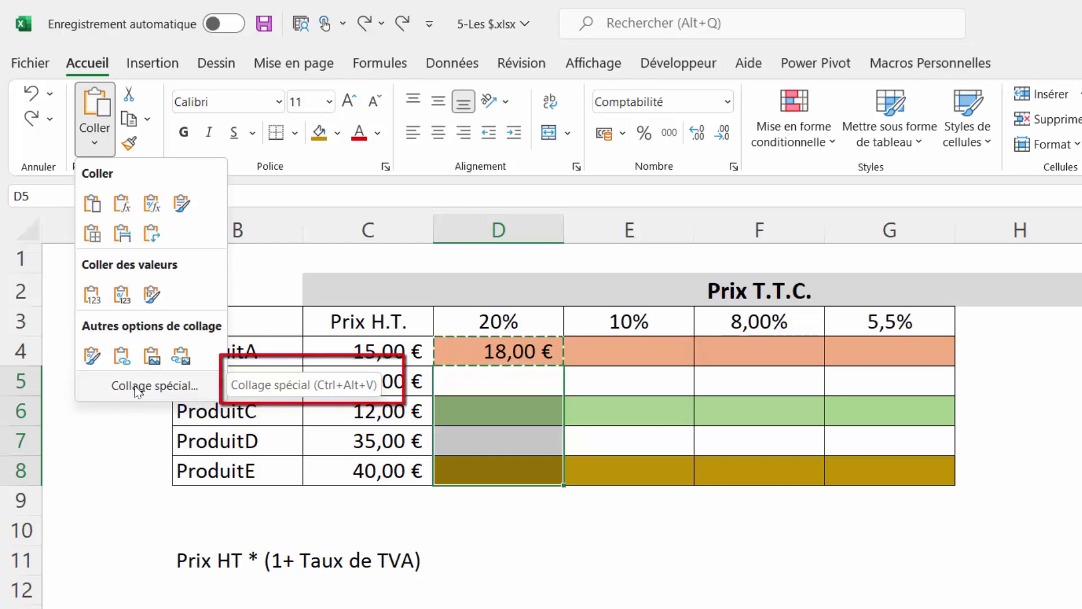
left_click(136, 388)
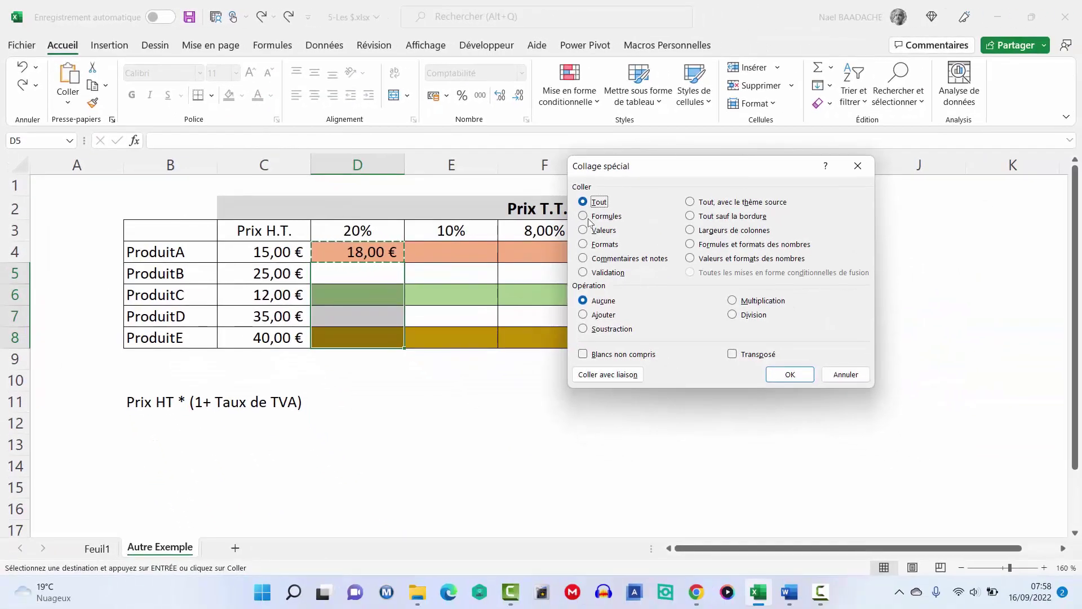
left_click(584, 217)
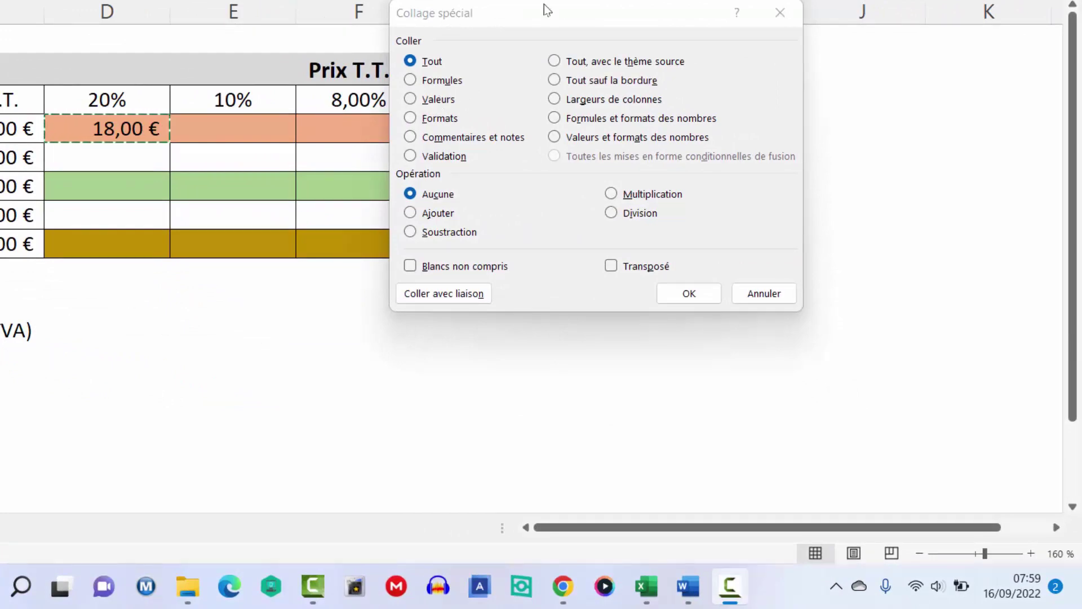
left_click_drag(543, 5, 508, 7)
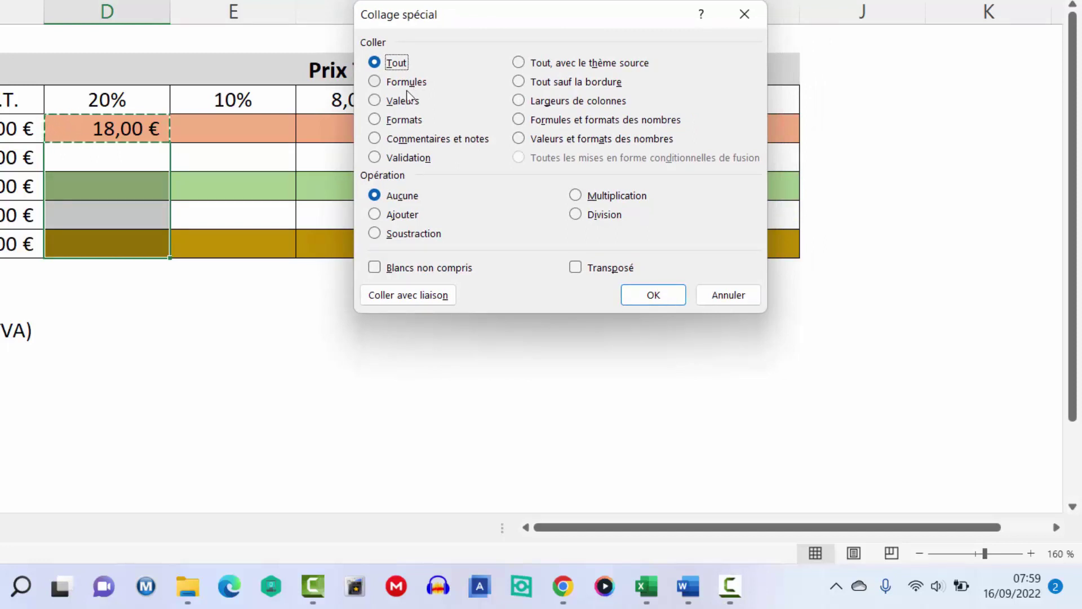
left_click(375, 83)
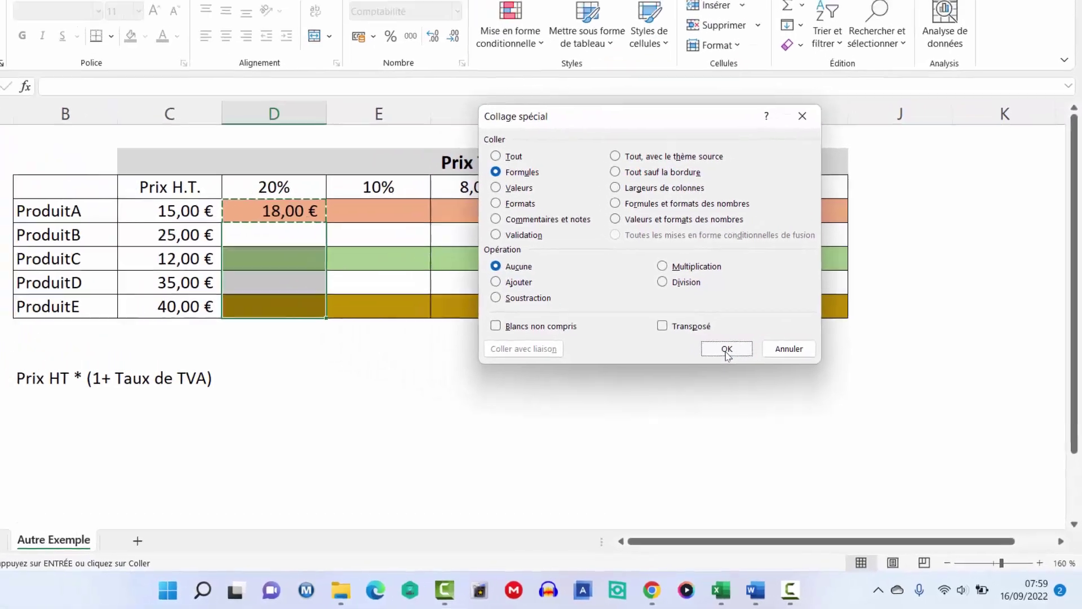
left_click(653, 295)
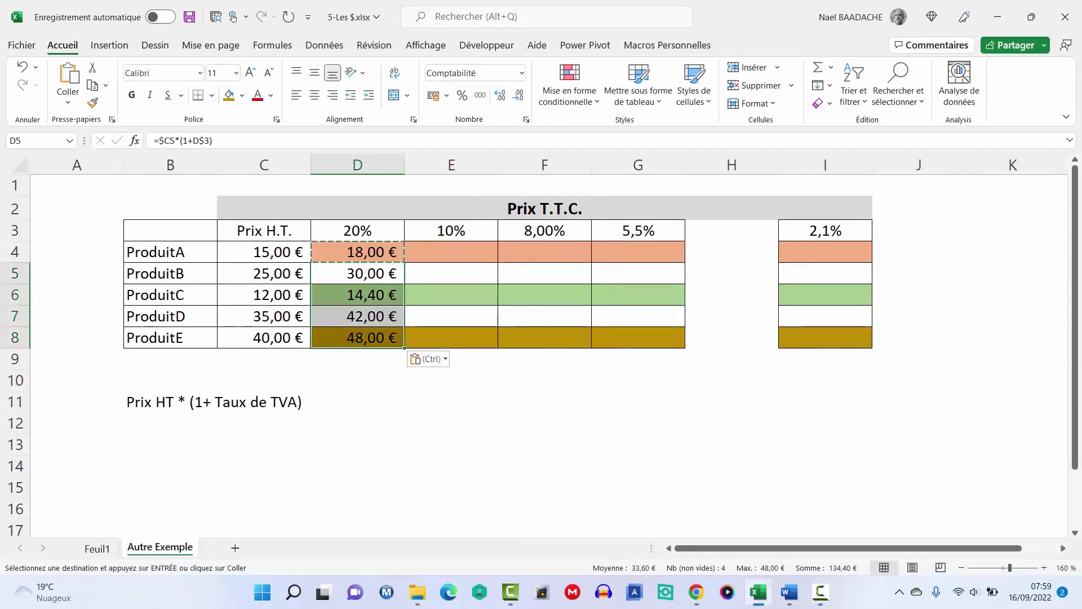
key("Escape")
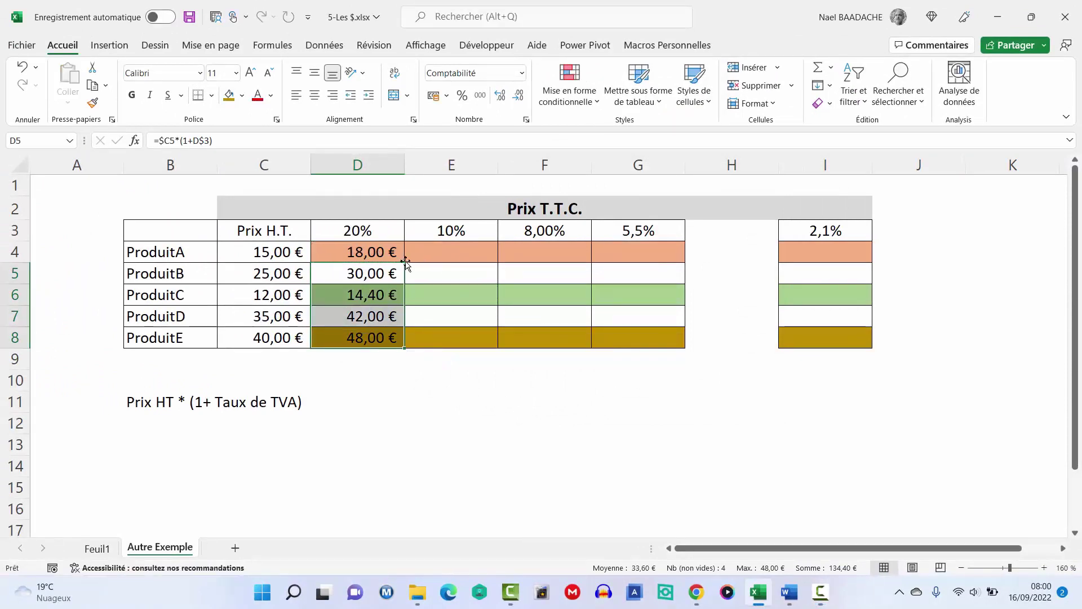
Clear the contents of D4:D8 in the 20% column
left_click(382, 255)
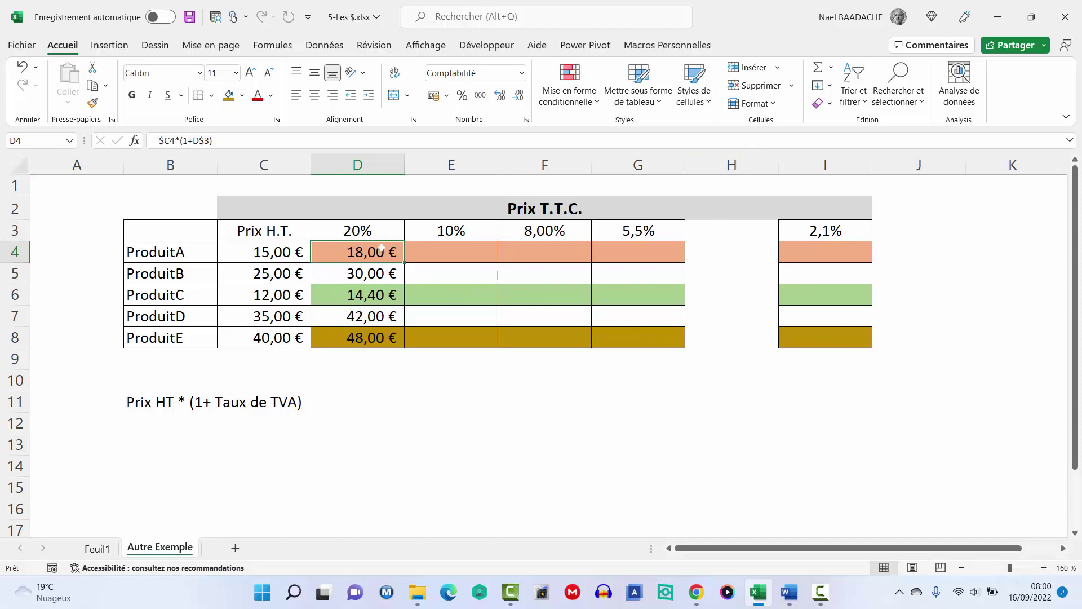
left_click_drag(381, 248, 383, 334)
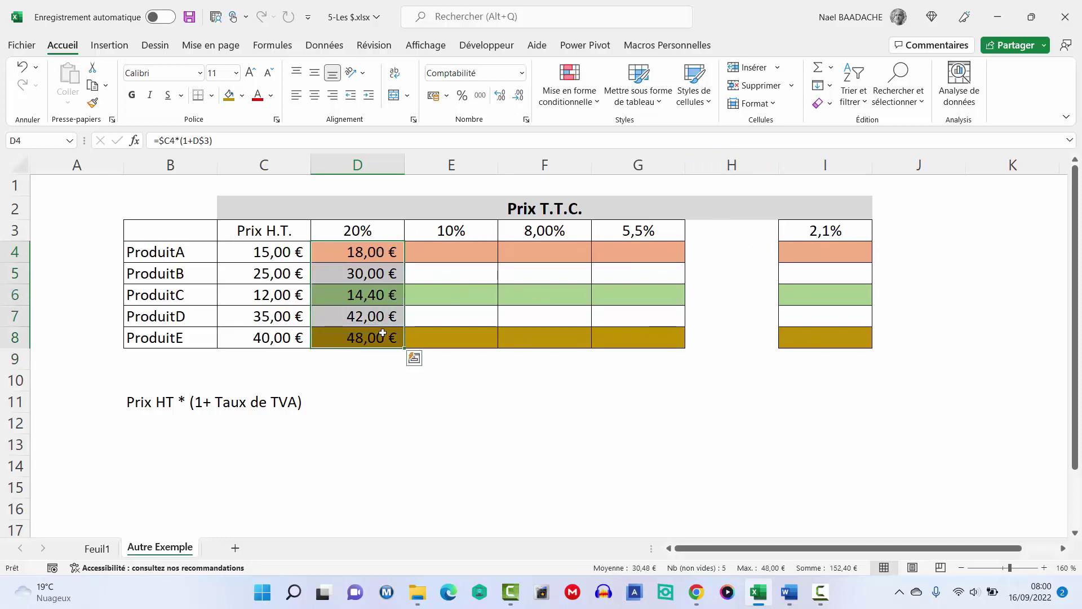
key("Delete")
Select D4:G8 together with the separate range I4:I8, making D4 the active cell
left_click(366, 252)
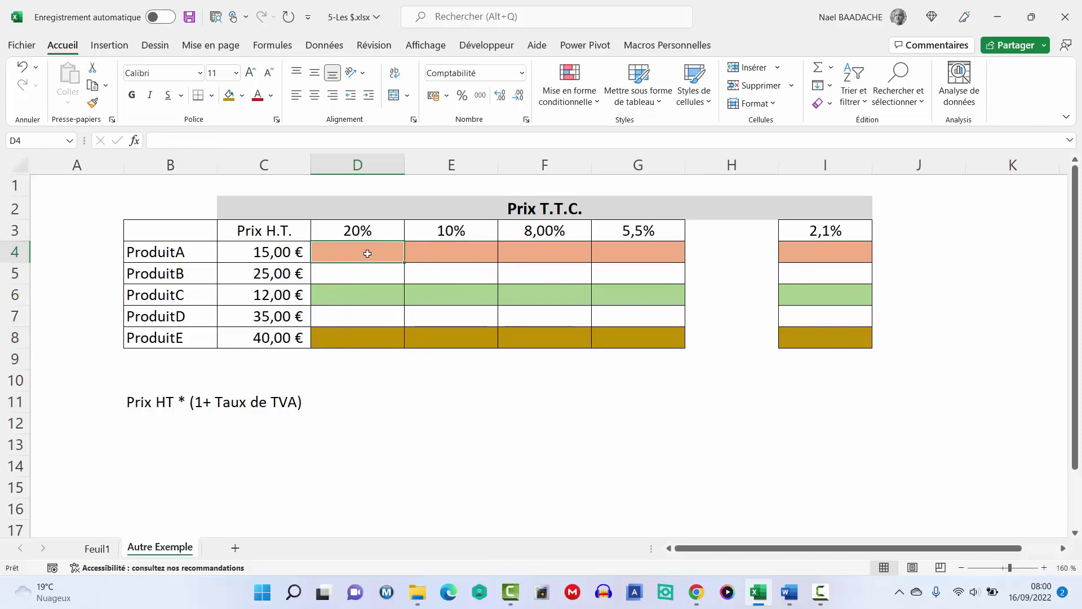
left_click_drag(368, 253, 624, 339)
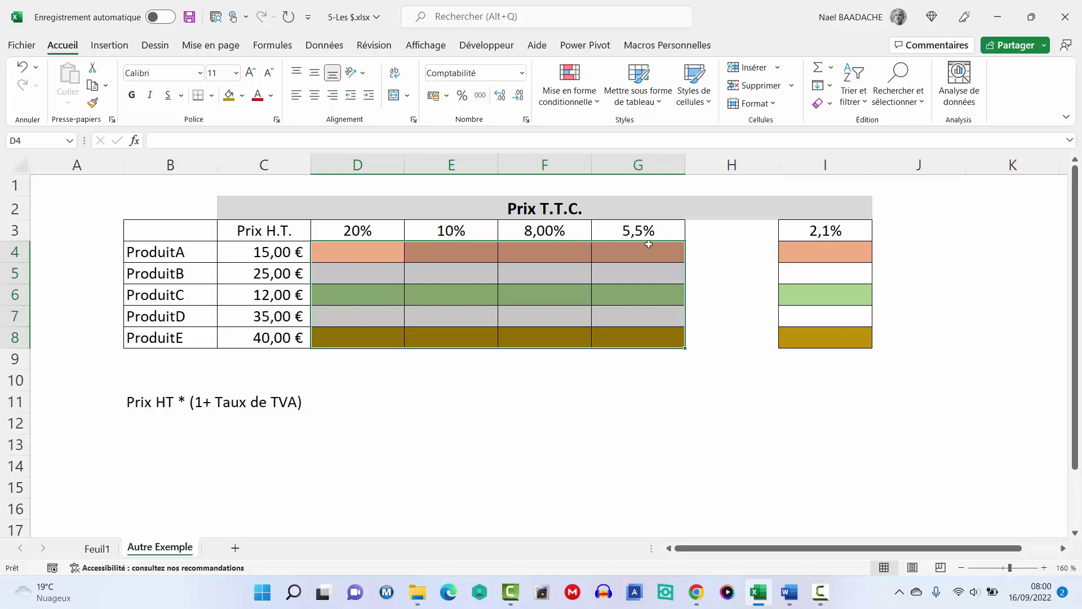
left_click(808, 252, "ctrl")
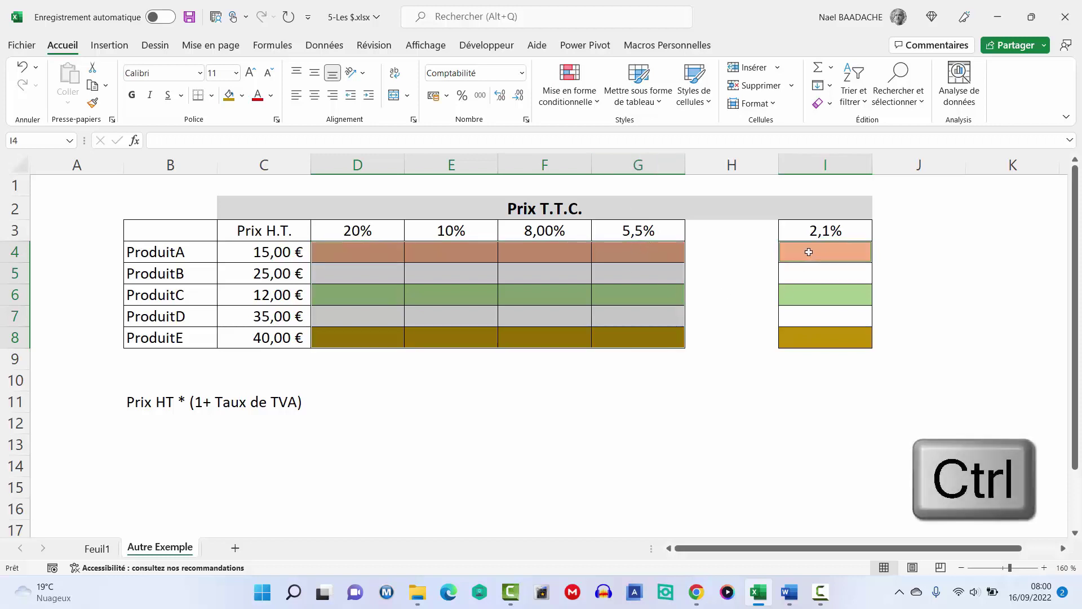
left_click_drag(808, 267, 814, 337)
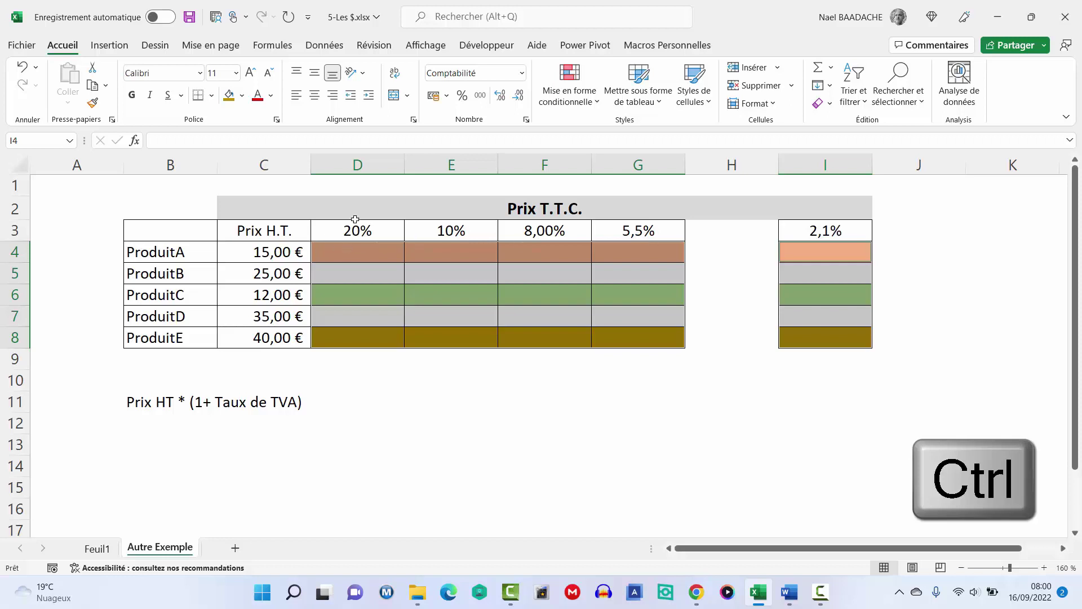
left_click(345, 255)
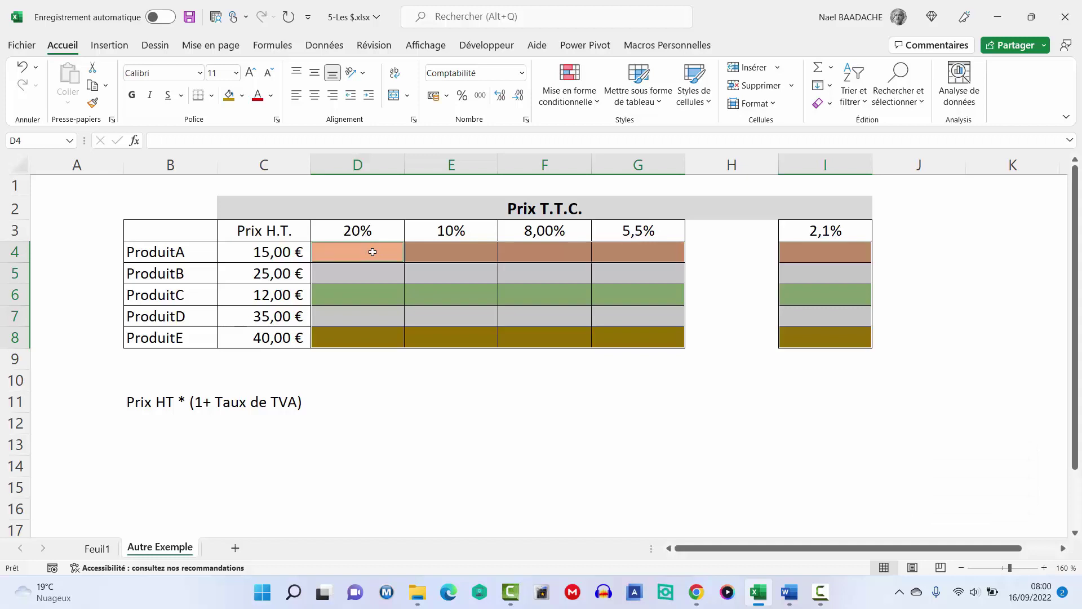
Start a formula in D4 of the selected ranges with a reference to ProduitA's Prix H.T., locking only the column as =$C4
type("=")
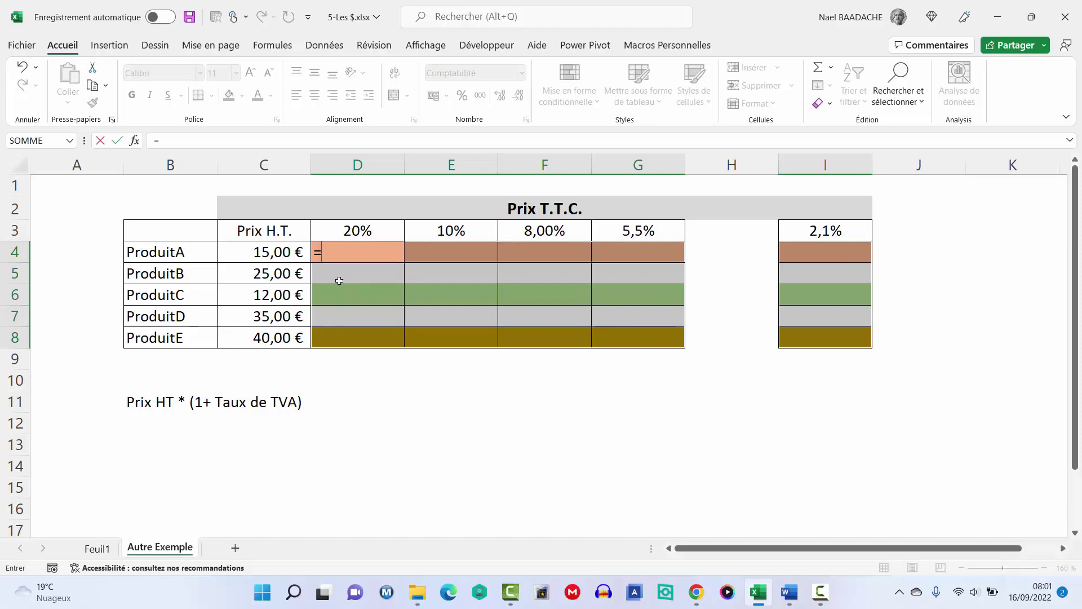
left_click(271, 254)
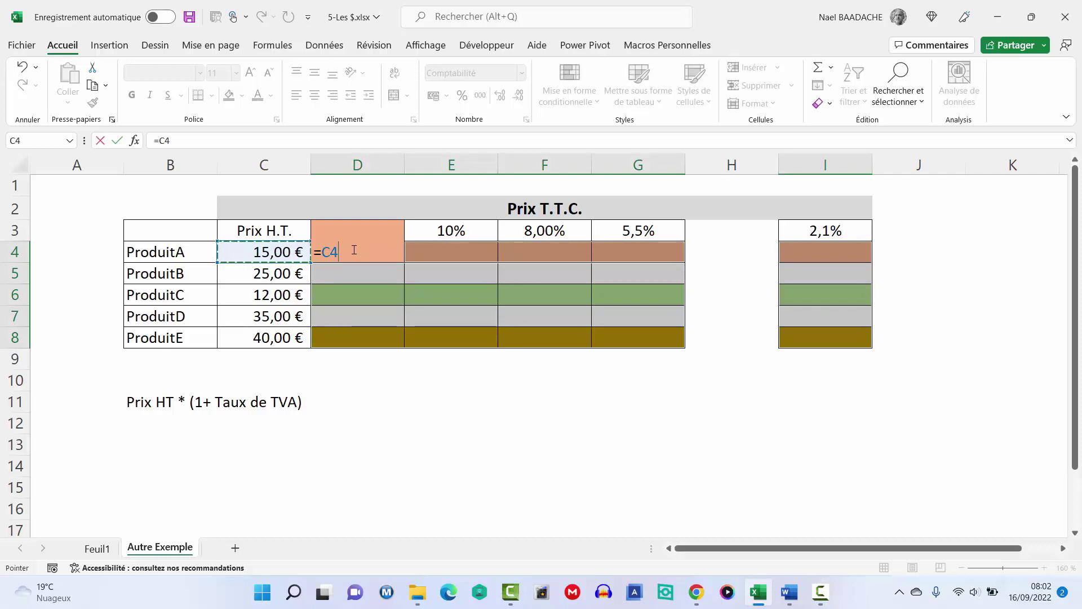
key("F4")
key("F4")
key("F4")
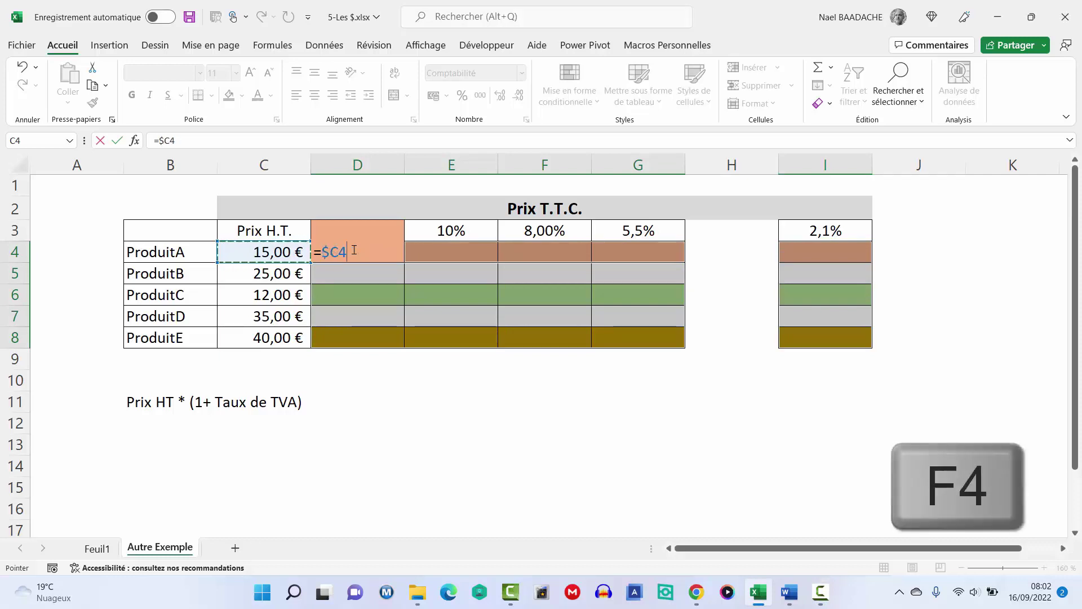
Complete the formula as =$C4*(1+D$3) and enter it in all selected cells of D4:G8 and I4:I8 at once
type("*")
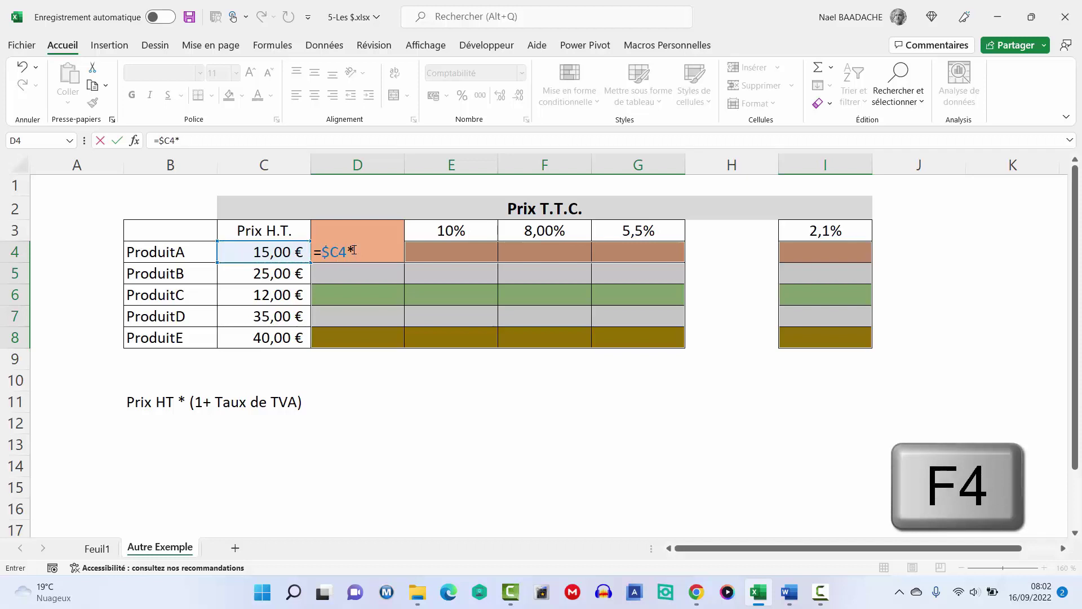
type("(1+")
left_click(266, 231)
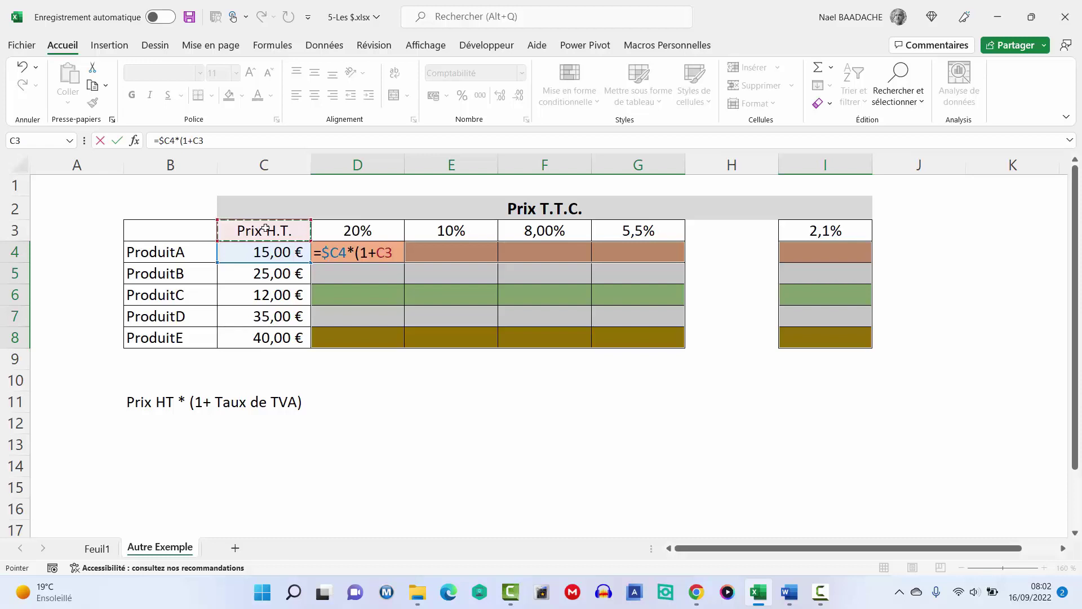
key("Right")
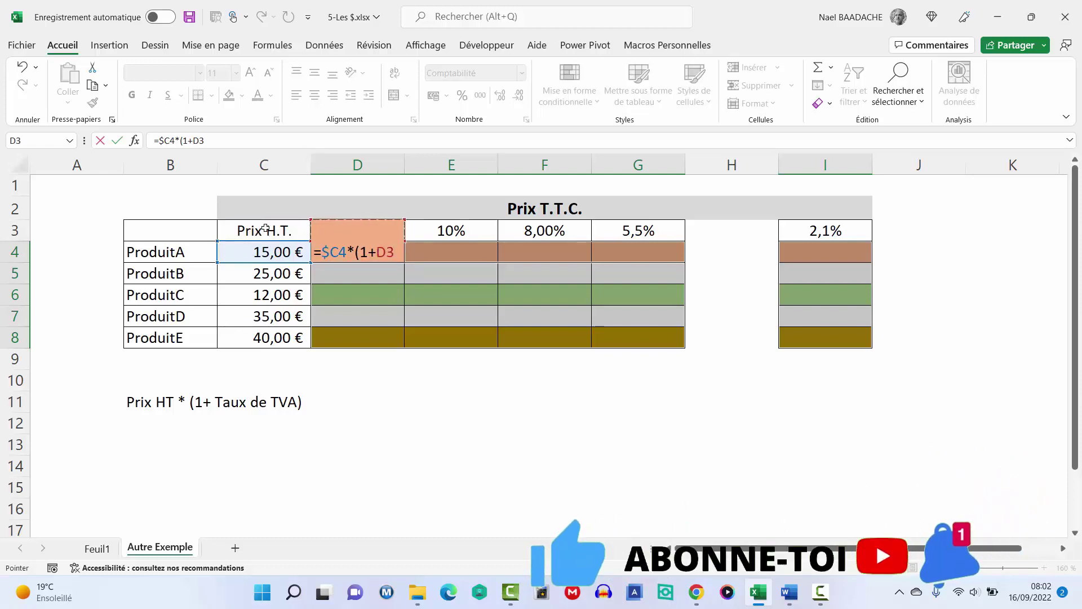
key("F4")
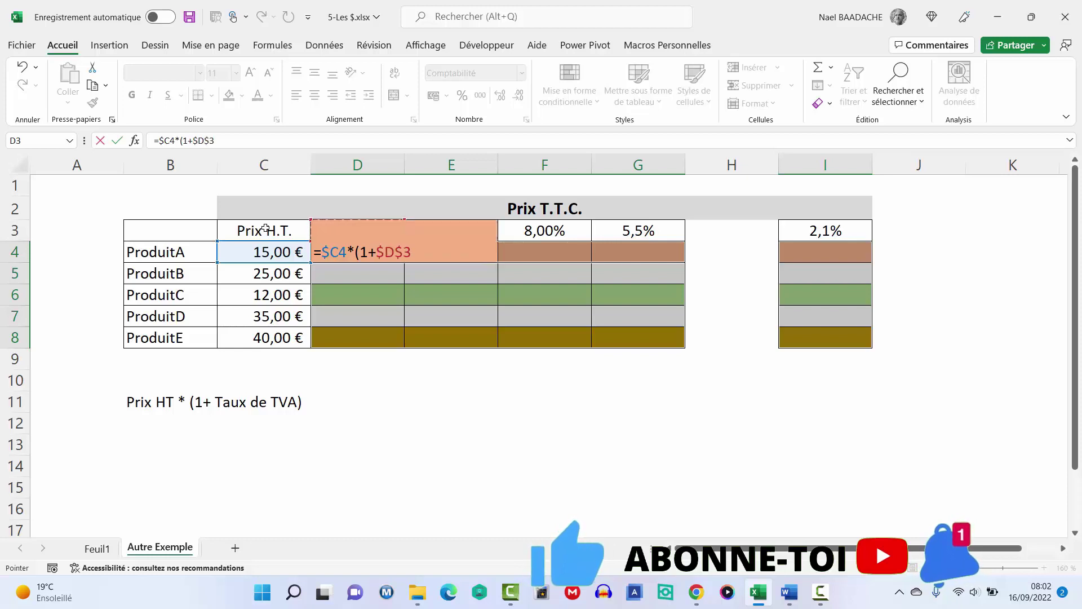
key("F4")
type(")")
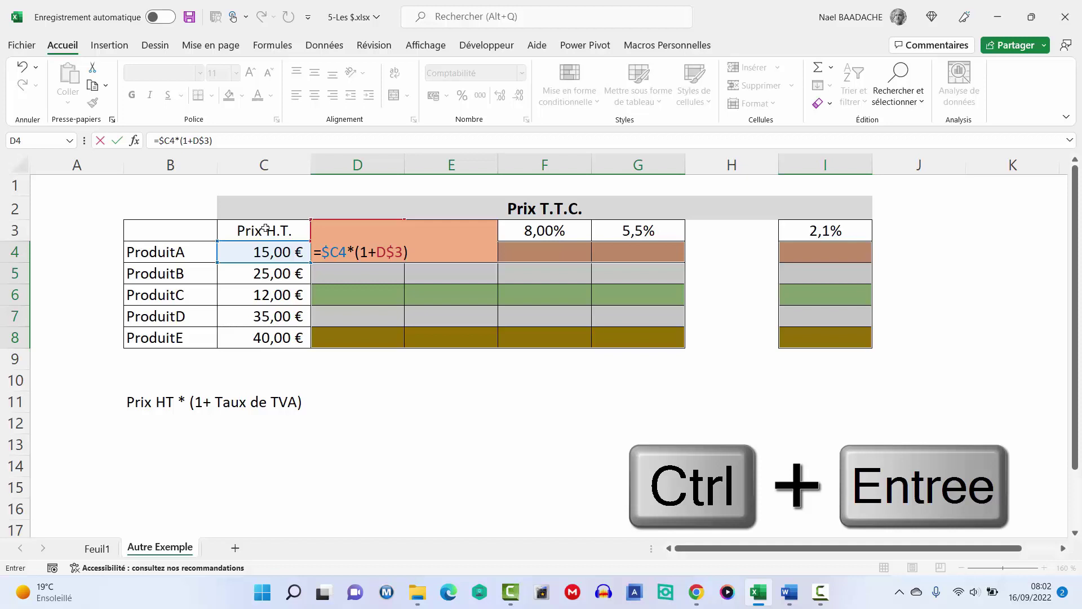
key("ctrl+Return")
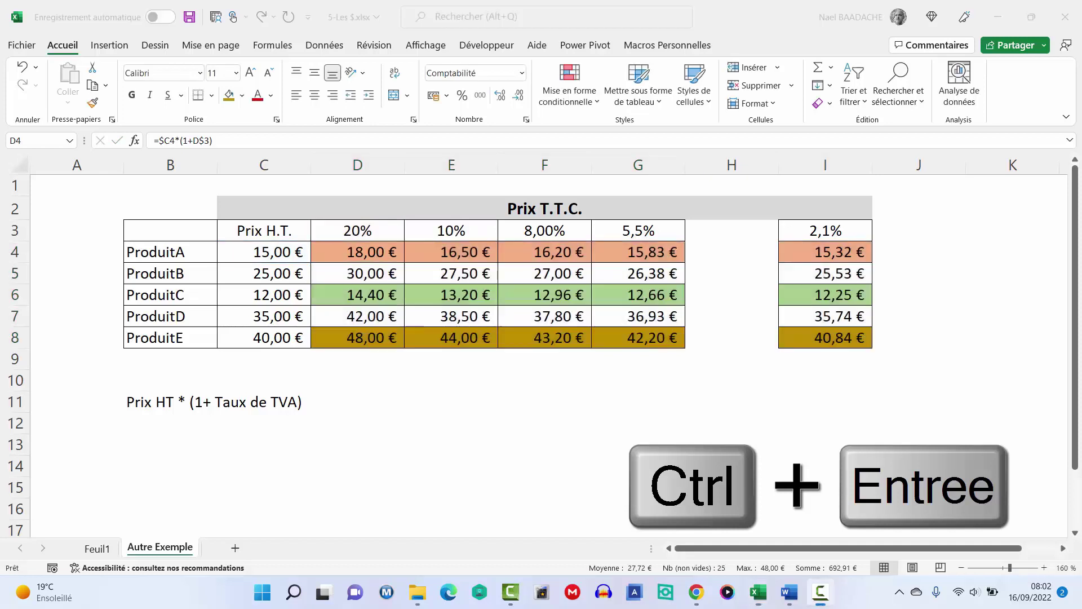
left_click(431, 377)
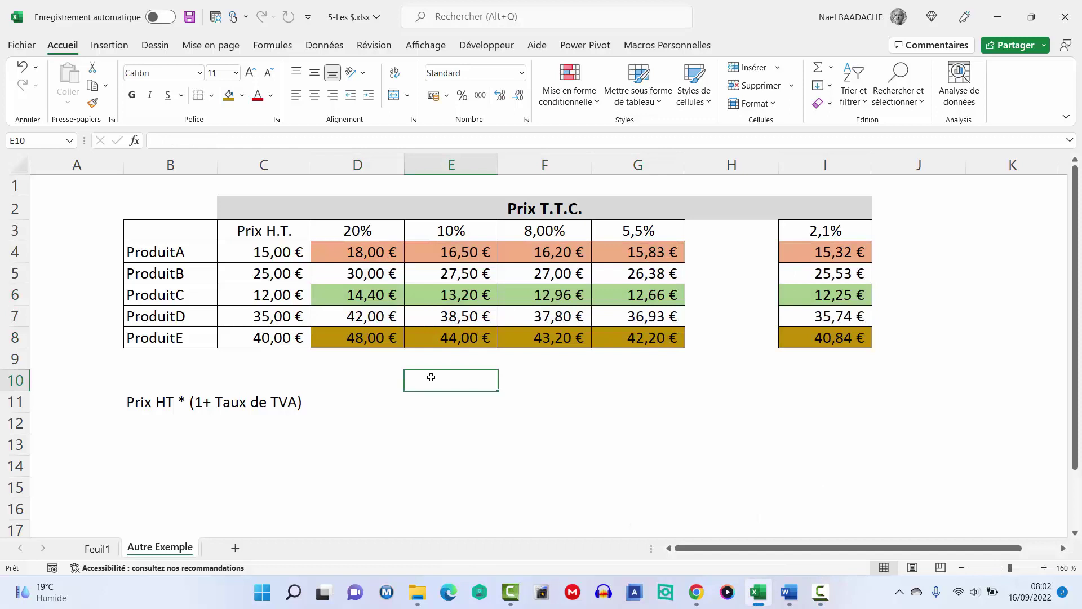